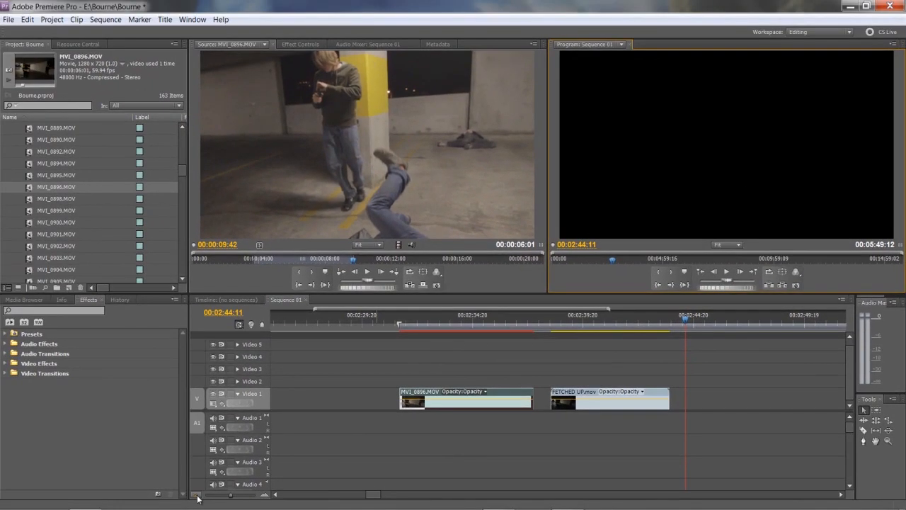
# - Play through the opening of the MVI_0896.MOV clip on Video 1 to examine the timing of the fight action
pyautogui.click(197, 495)
pyautogui.moveTo(376, 496); pyautogui.dragTo(376, 496)
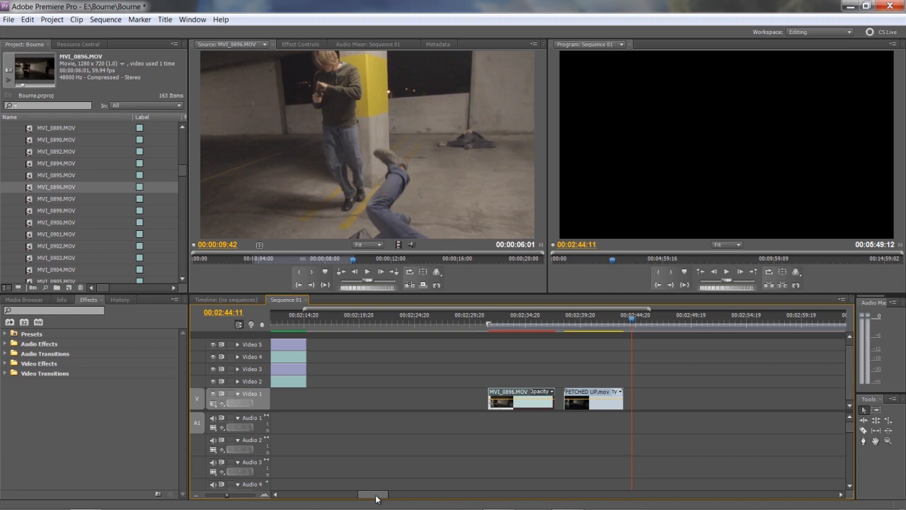
pyautogui.moveTo(376, 498)
pyautogui.mouseDown()
pyautogui.moveTo(330, 496)
pyautogui.moveTo(379, 496)
pyautogui.mouseUp()
pyautogui.click(423, 322)
pyautogui.moveTo(423, 320); pyautogui.dragTo(417, 321)
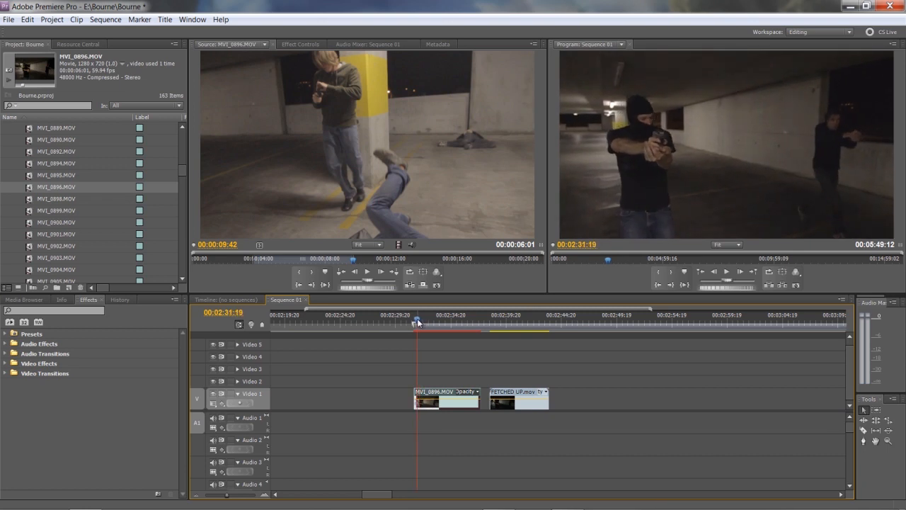
pyautogui.click(268, 495)
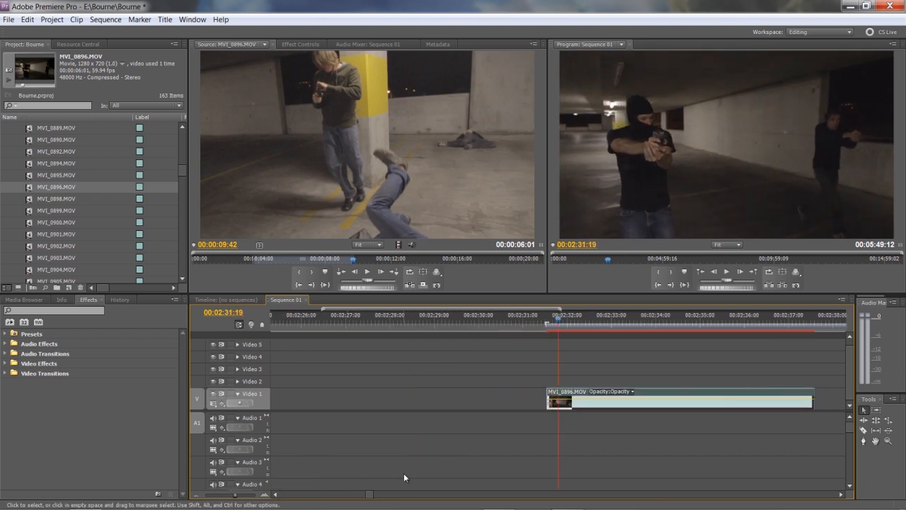
pyautogui.moveTo(370, 494); pyautogui.dragTo(372, 498)
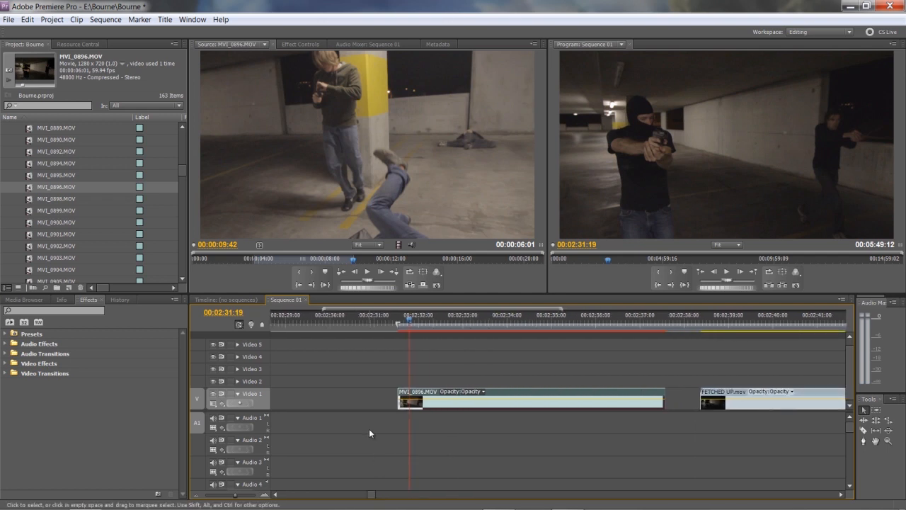
pyautogui.click(400, 323)
pyautogui.moveTo(400, 323); pyautogui.dragTo(425, 324)
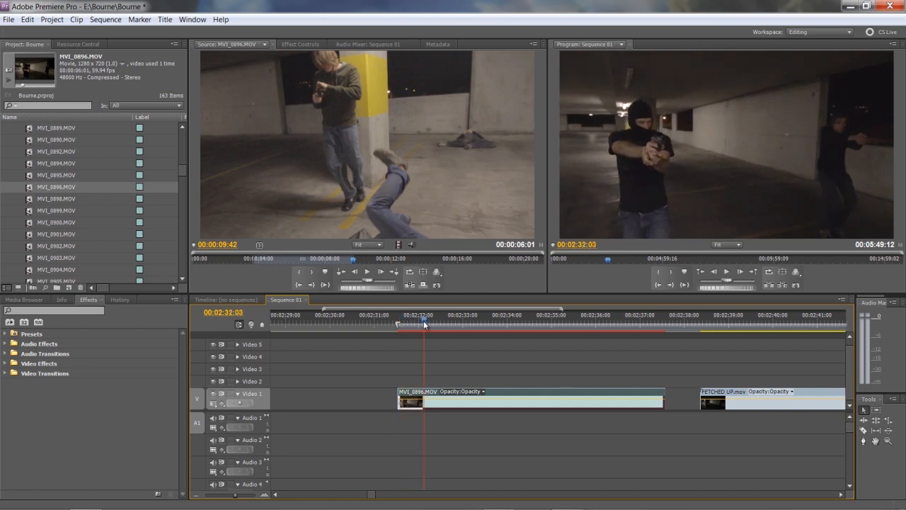
pyautogui.press('space')
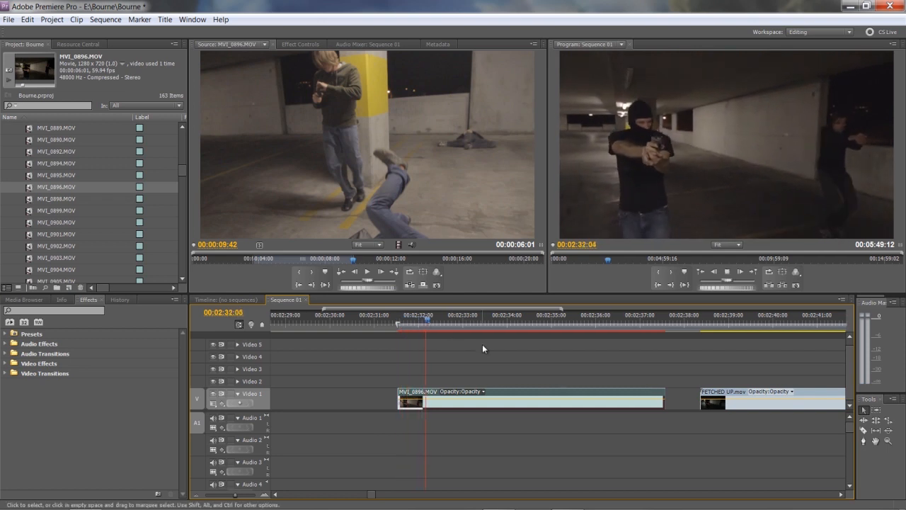
pyautogui.press('space')
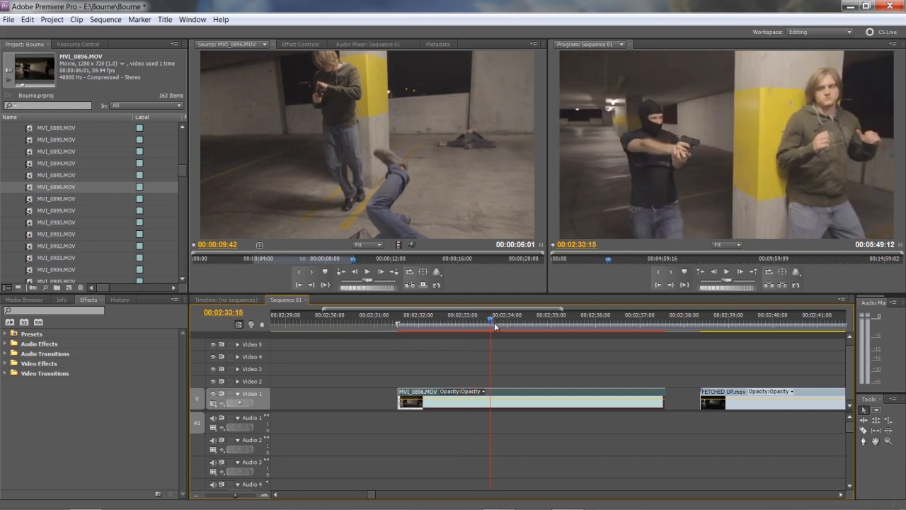
pyautogui.moveTo(493, 320); pyautogui.dragTo(400, 323)
pyautogui.press('space')
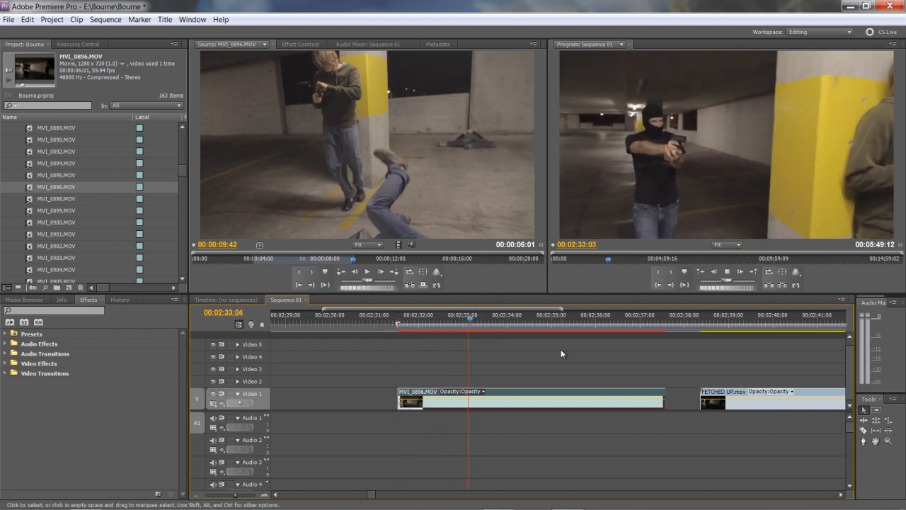
# - Split the MVI_0896.MOV clip at 00:02:33:15 and 00:02:34:09 to isolate the moment of the grab
pyautogui.click(492, 325)
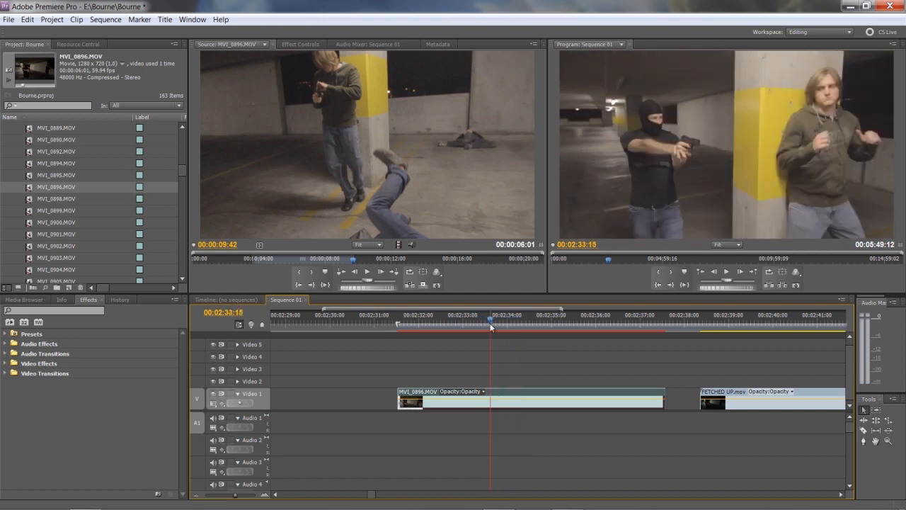
pyautogui.press('space')
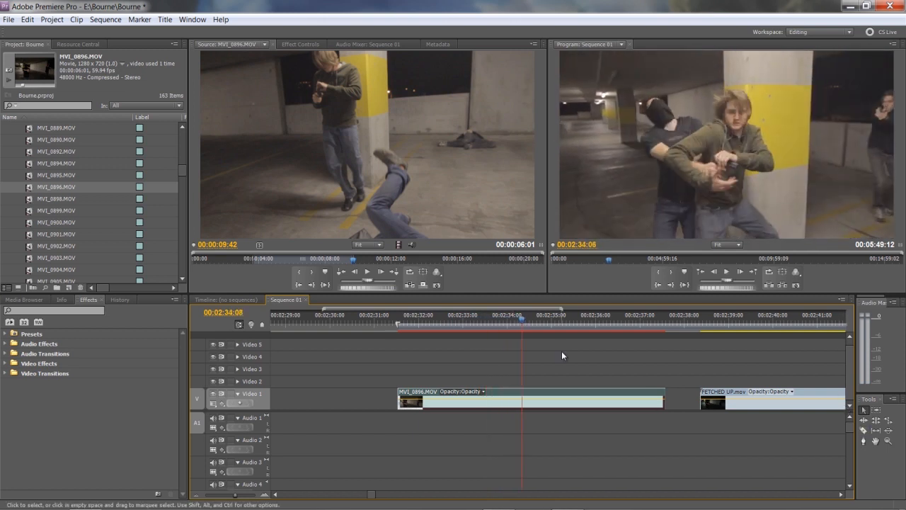
pyautogui.moveTo(519, 320); pyautogui.dragTo(486, 321)
pyautogui.press('space')
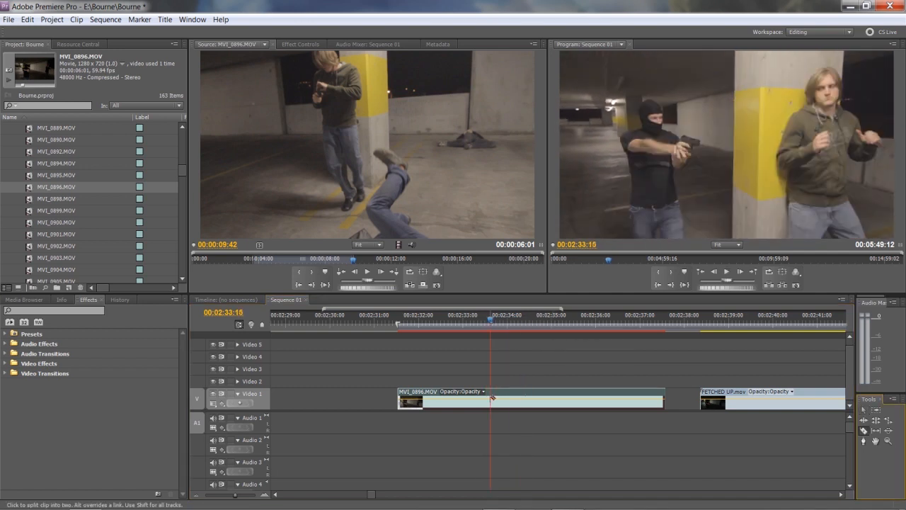
pyautogui.click(492, 398)
pyautogui.press('space')
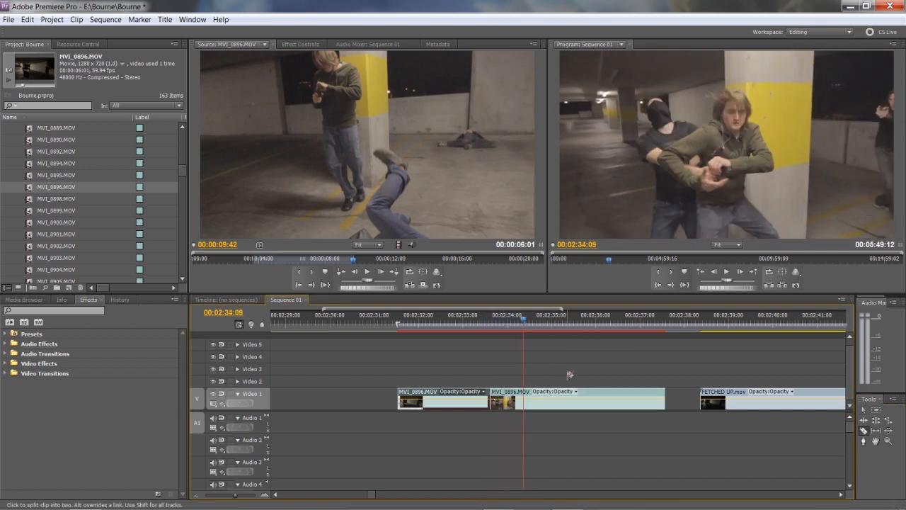
pyautogui.click(525, 398)
pyautogui.press('v')
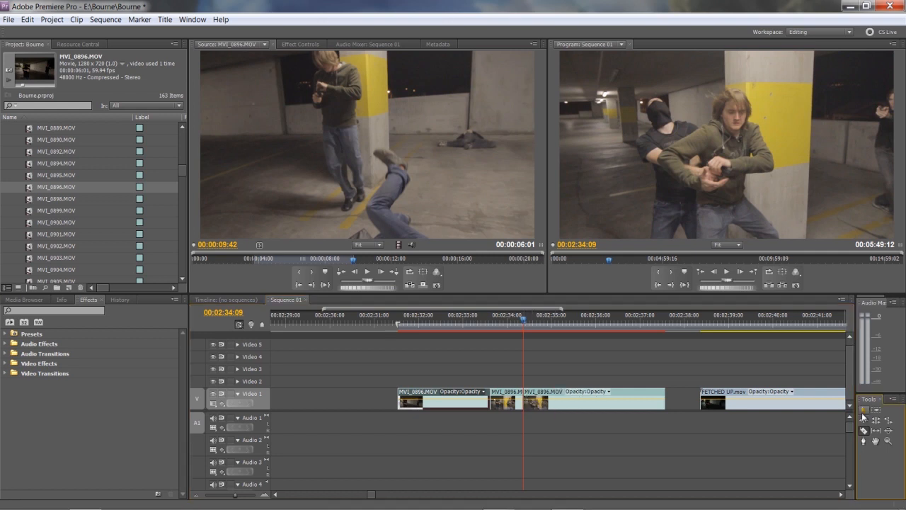
# - Set the speed of the isolated middle segment to 140% and ripple delete the gap behind it
pyautogui.rightClick(511, 397)
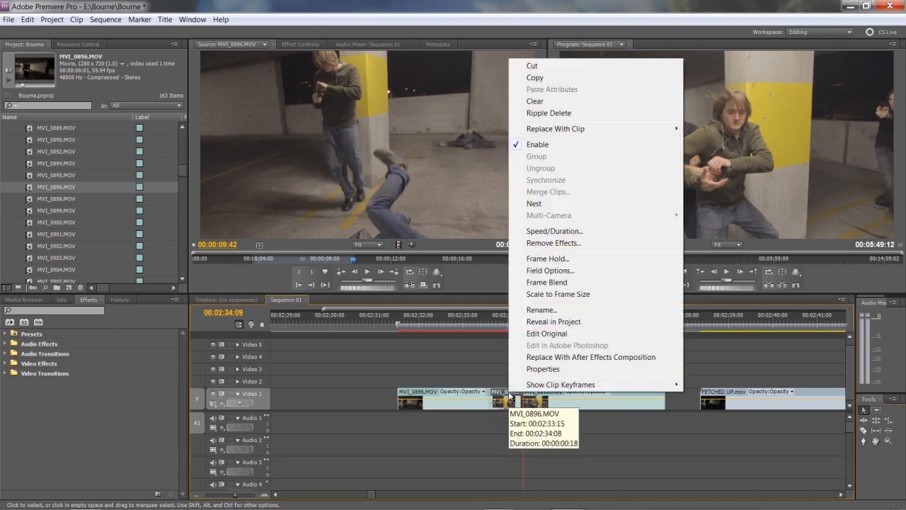
pyautogui.click(563, 234)
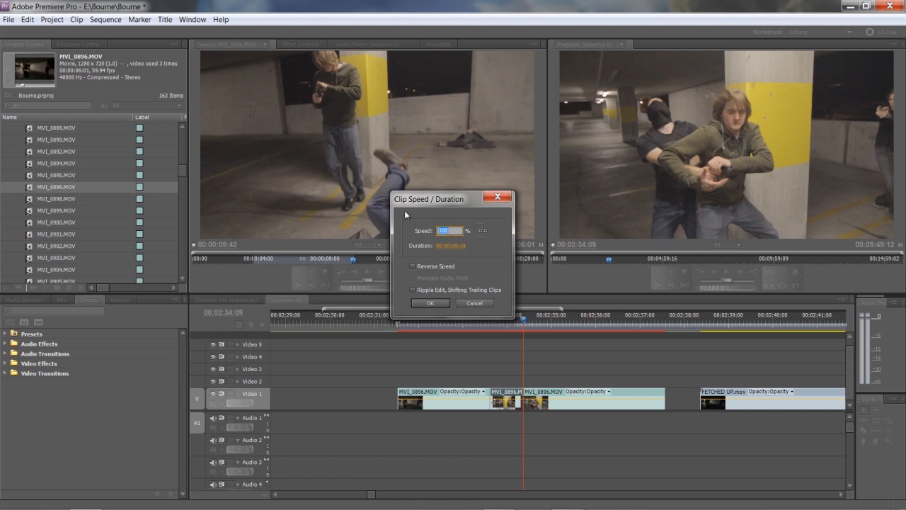
pyautogui.write('140')
pyautogui.press('Return')
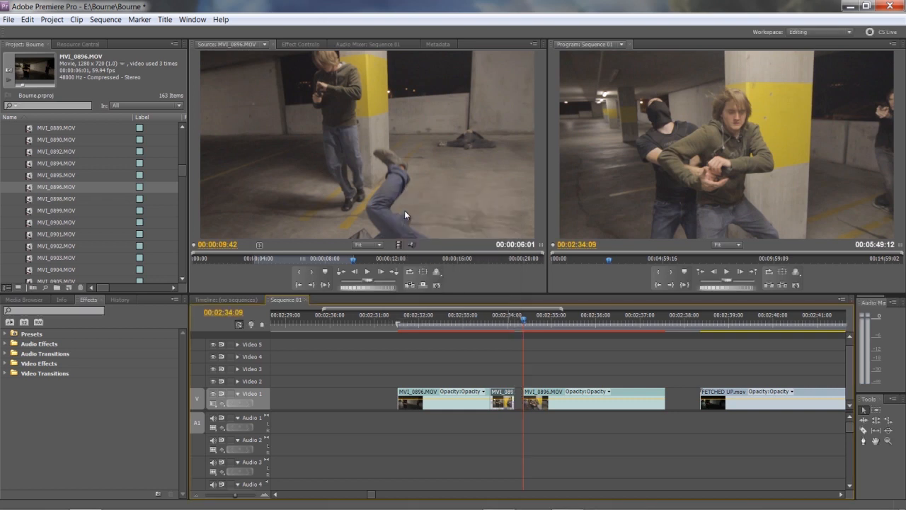
pyautogui.rightClick(519, 399)
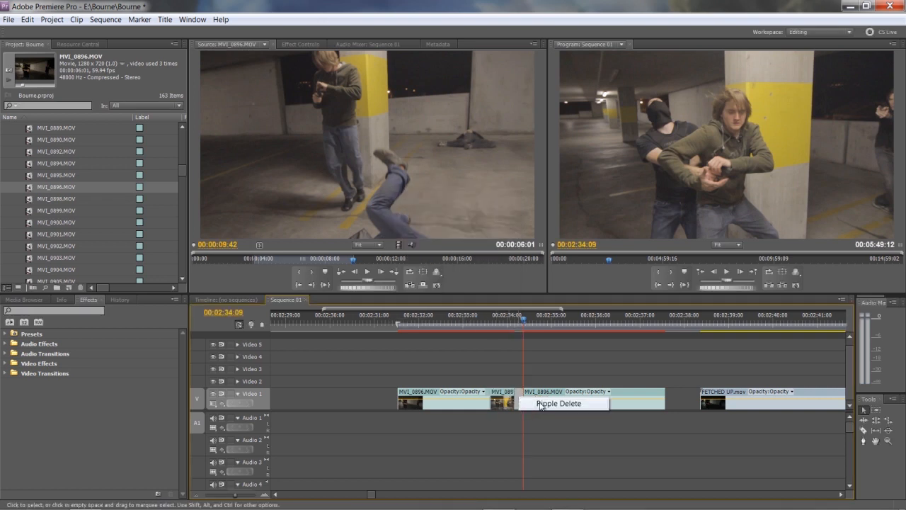
pyautogui.click(533, 404)
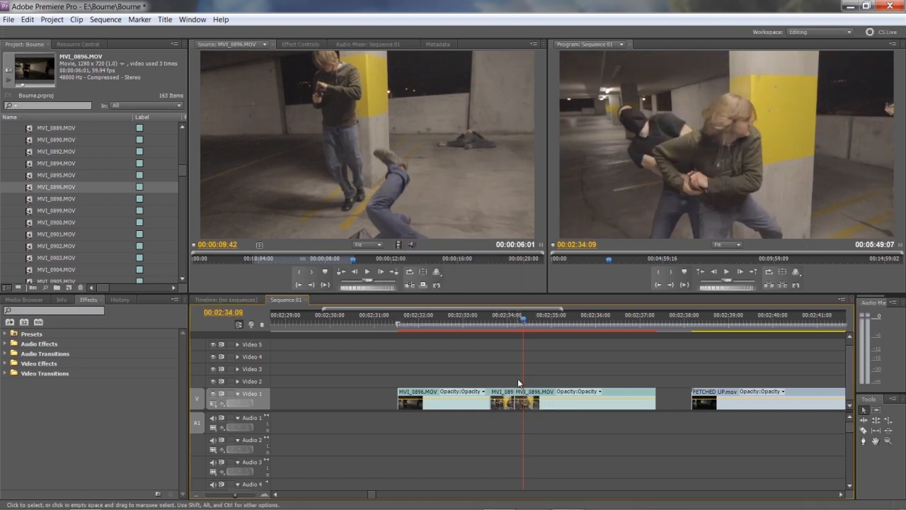
# - Play back the sped-up segment from shortly before its first cut to check the motion
pyautogui.click(483, 323)
pyautogui.hotkey('shift', 'Left')
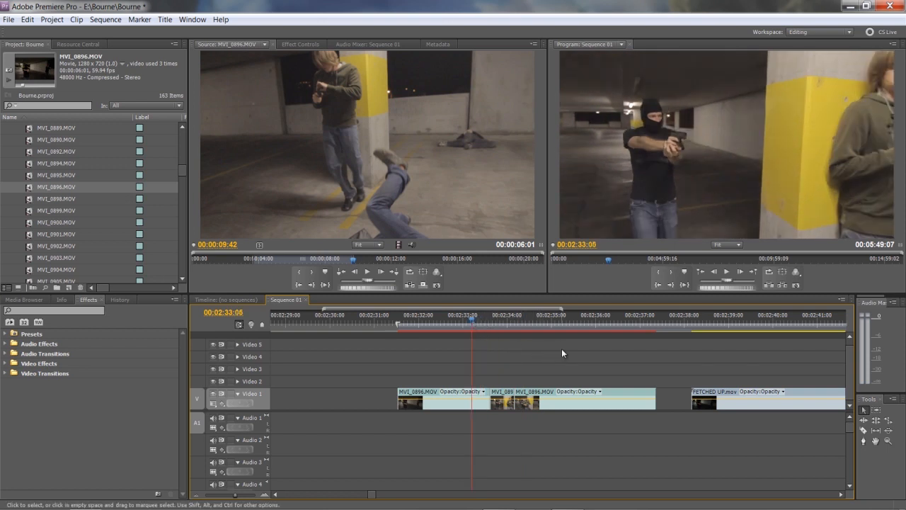
pyautogui.press('space')
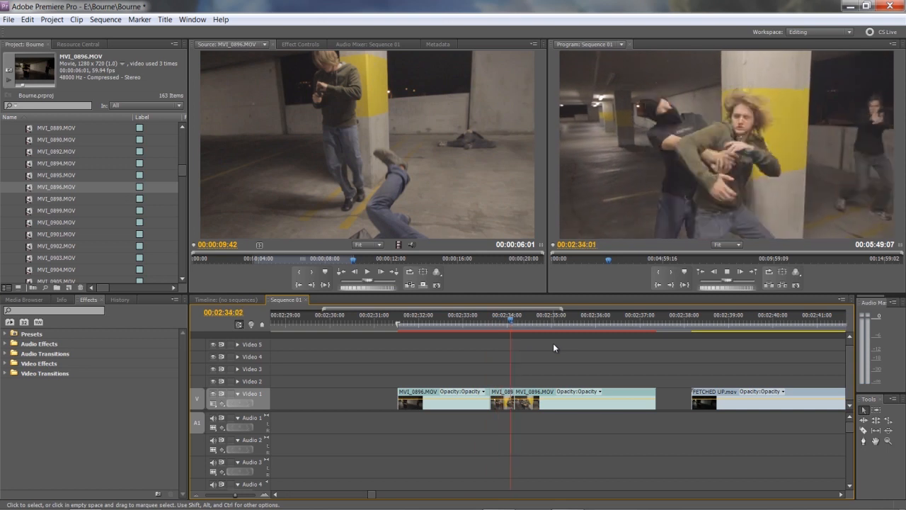
pyautogui.moveTo(517, 321)
pyautogui.mouseDown()
pyautogui.moveTo(528, 322)
pyautogui.moveTo(516, 328)
pyautogui.moveTo(543, 329)
pyautogui.moveTo(515, 334)
pyautogui.mouseUp()
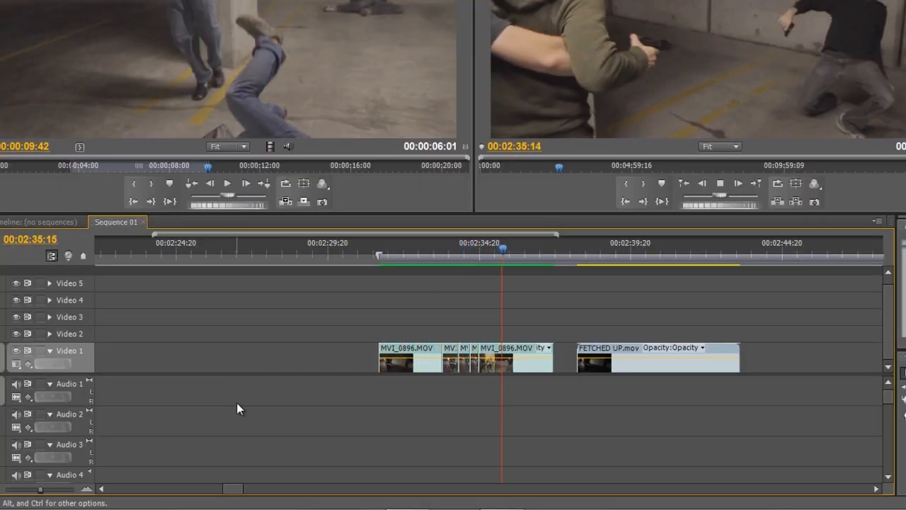
# - Split the last MVI_0896.MOV segment before FETCHED UP.mov at 00:02:35:05 with the Razor tool
pyautogui.press('space')
pyautogui.click(92, 488)
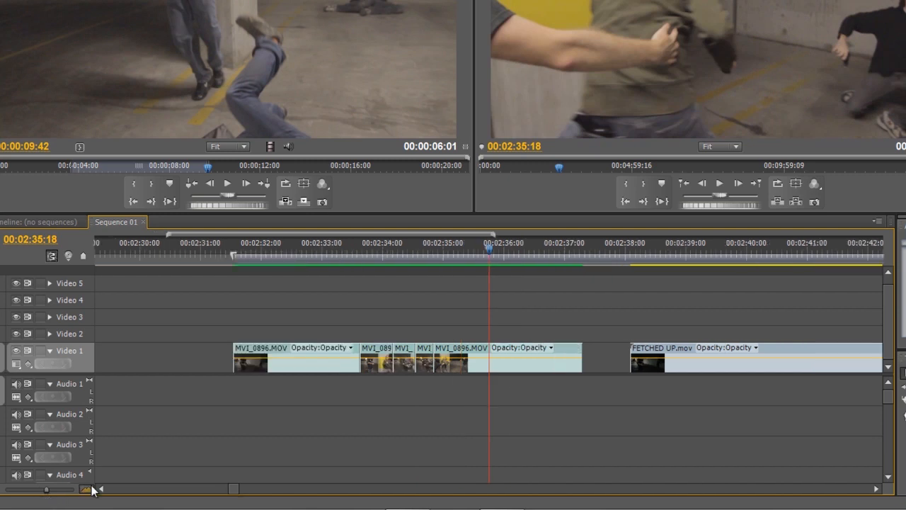
pyautogui.click(92, 487)
pyautogui.click(409, 255)
pyautogui.moveTo(409, 257); pyautogui.dragTo(425, 272)
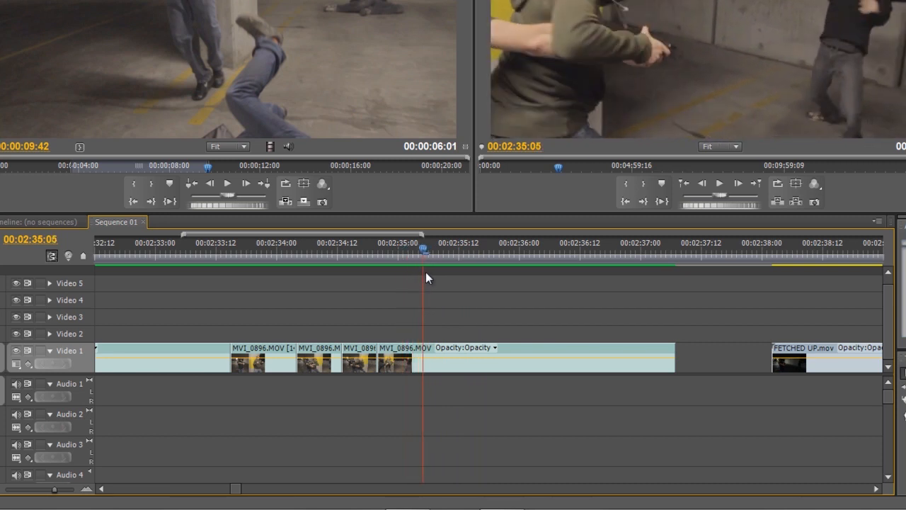
pyautogui.click(905, 402)
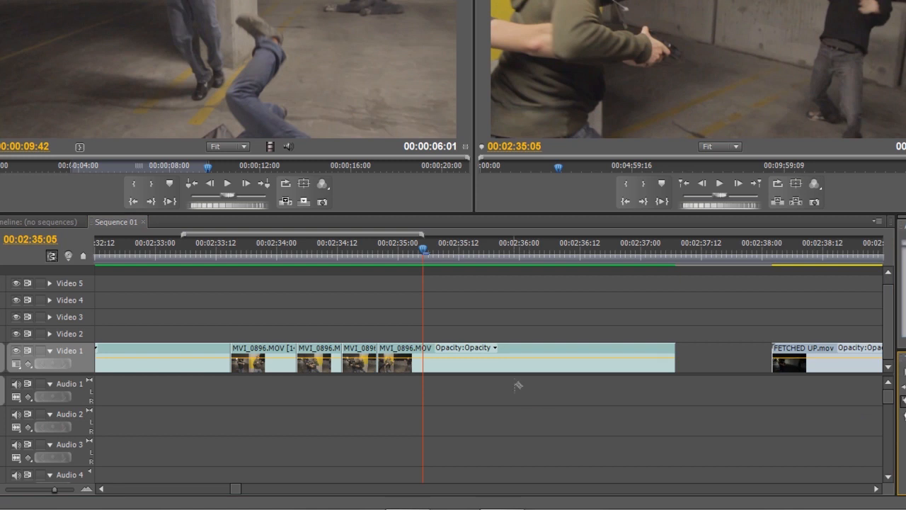
pyautogui.click(423, 358)
pyautogui.moveTo(423, 255); pyautogui.dragTo(483, 261)
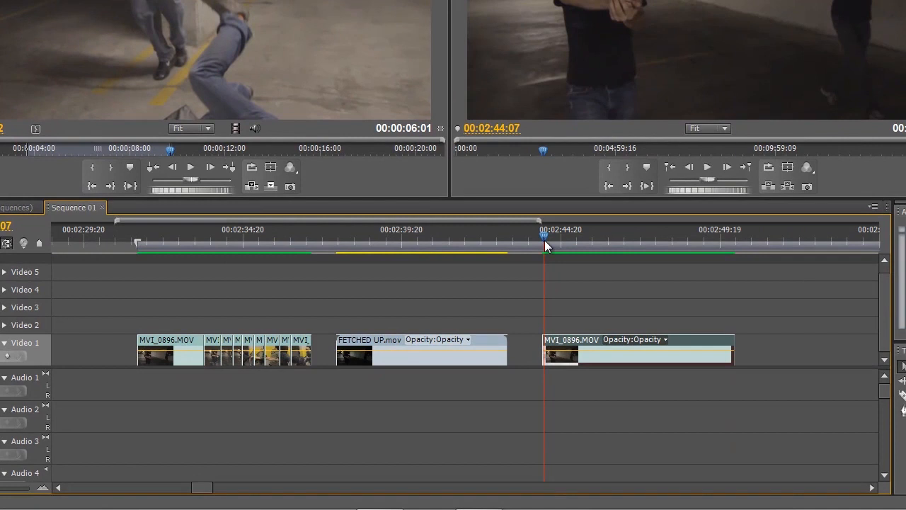
# - Try splitting the MVI_0896.MOV copy after FETCHED UP.mov at 00:02:46:12 with the Razor tool
pyautogui.moveTo(545, 241); pyautogui.dragTo(615, 246)
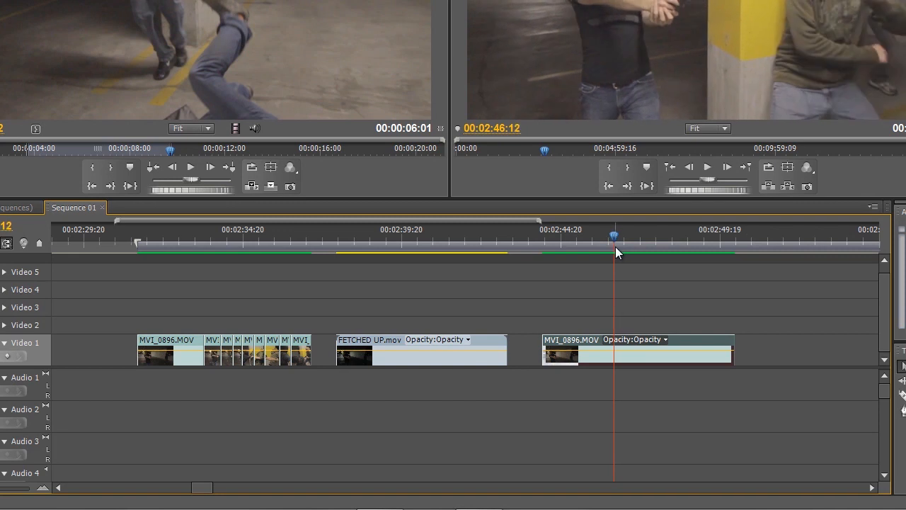
pyautogui.click(902, 395)
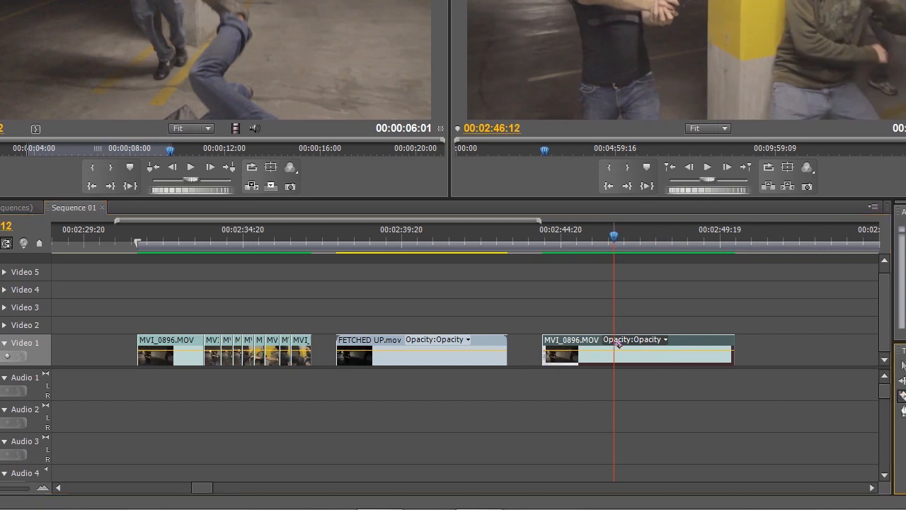
pyautogui.click(618, 343)
# - Undo the last split and cut the MVI_0896.MOV copy at 00:02:46:16 and 00:02:46:18 instead
pyautogui.press('Right')
pyautogui.press('Right')
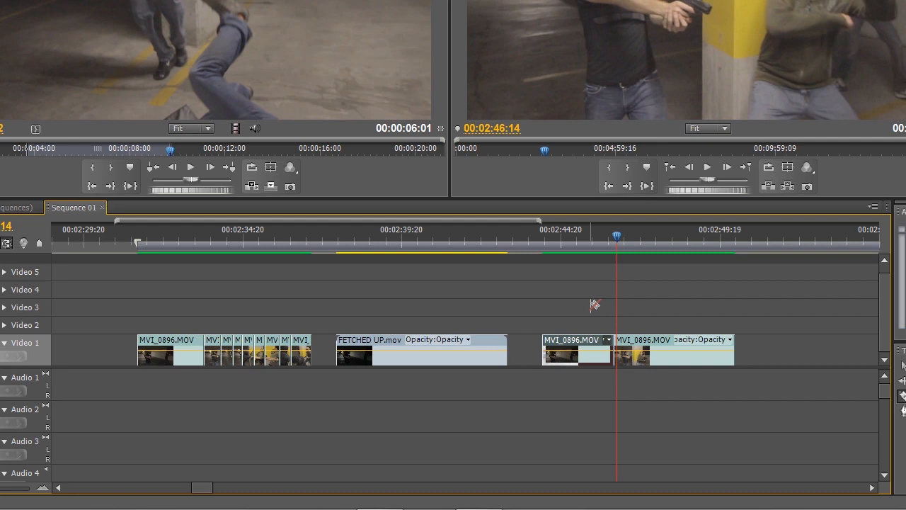
pyautogui.press('Right')
pyautogui.press('Right')
pyautogui.press('Right')
pyautogui.press('Left')
pyautogui.press('Left')
pyautogui.press('Right')
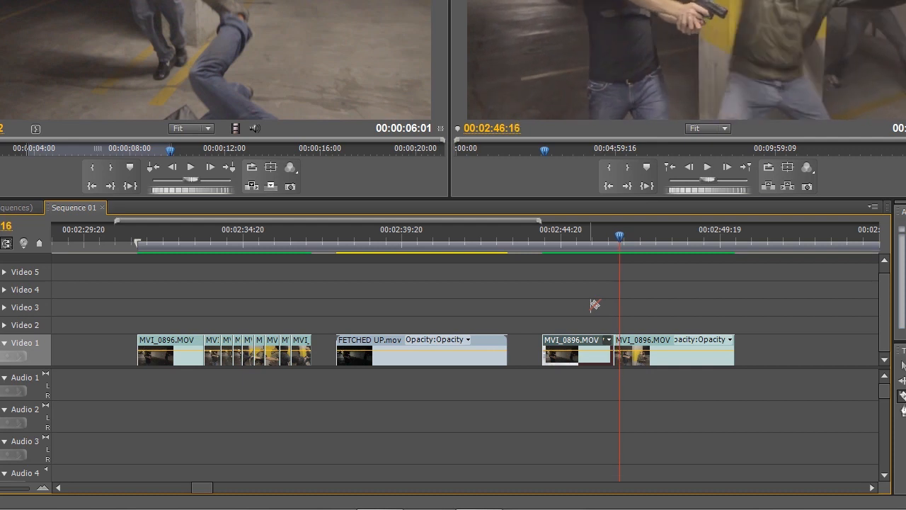
pyautogui.hotkey('ctrl', 'z')
pyautogui.click(620, 347)
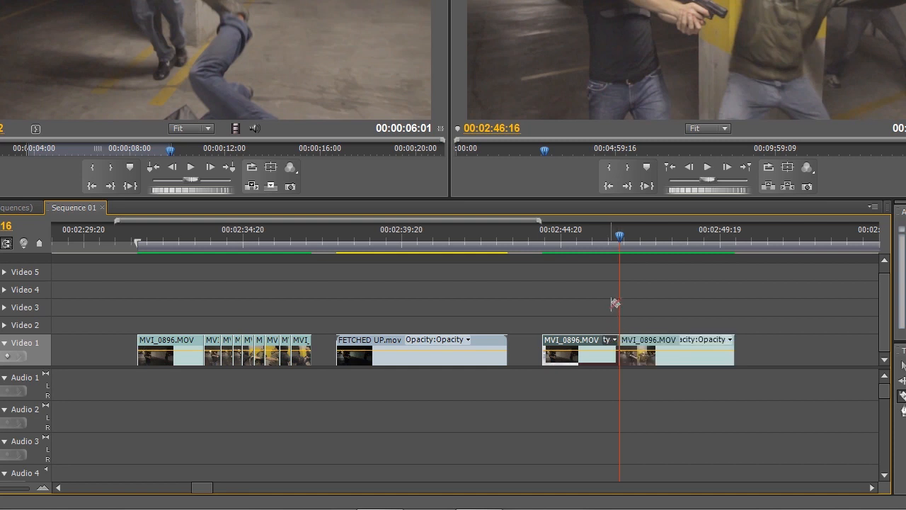
pyautogui.press('Right')
pyautogui.press('Right')
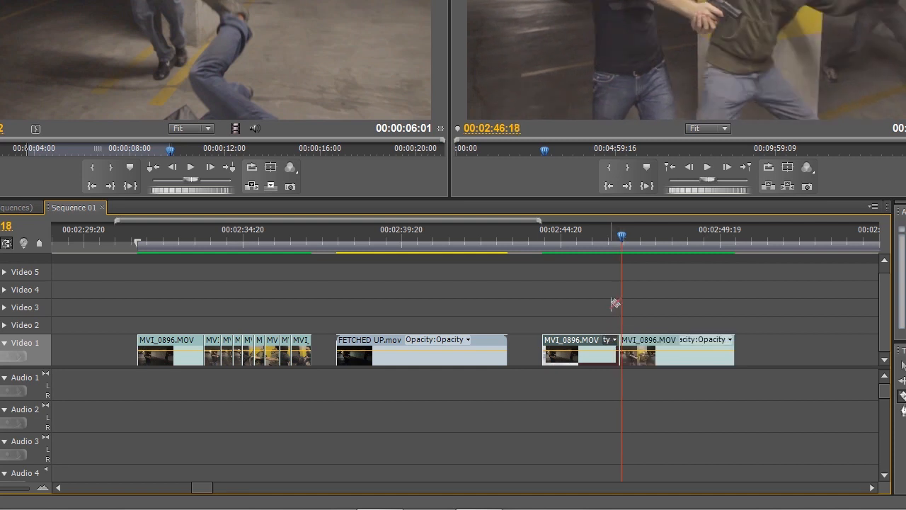
pyautogui.click(622, 344)
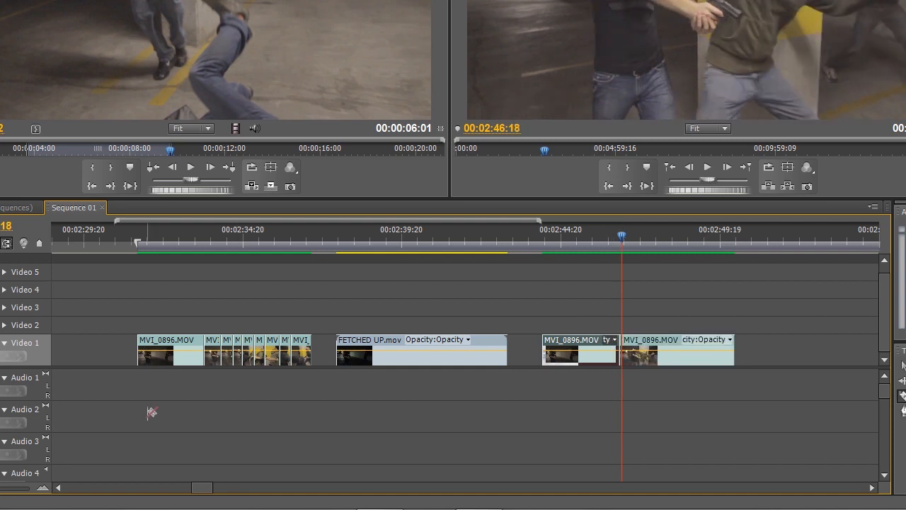
# - Ripple delete the two-frame segment between the cuts and move the playhead to 00:02:46:09, before the join
pyautogui.doubleClick(43, 488)
pyautogui.click(903, 366)
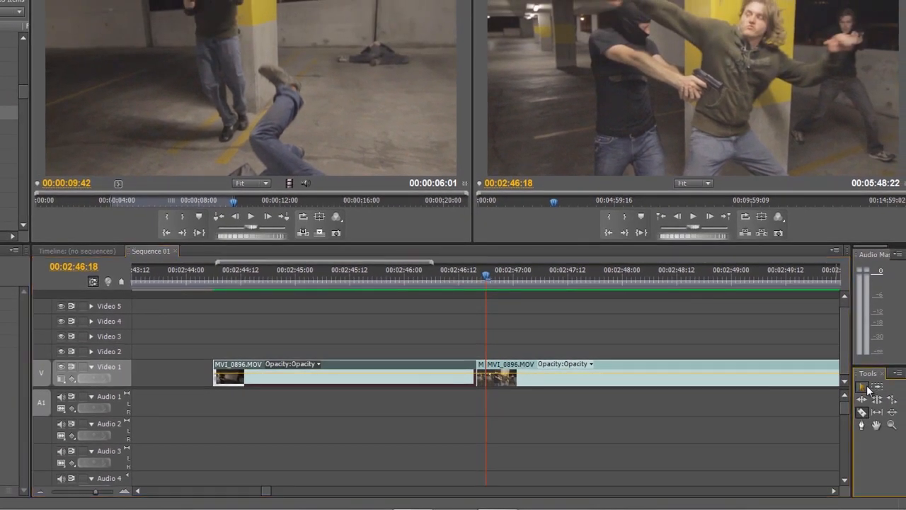
pyautogui.click(481, 366)
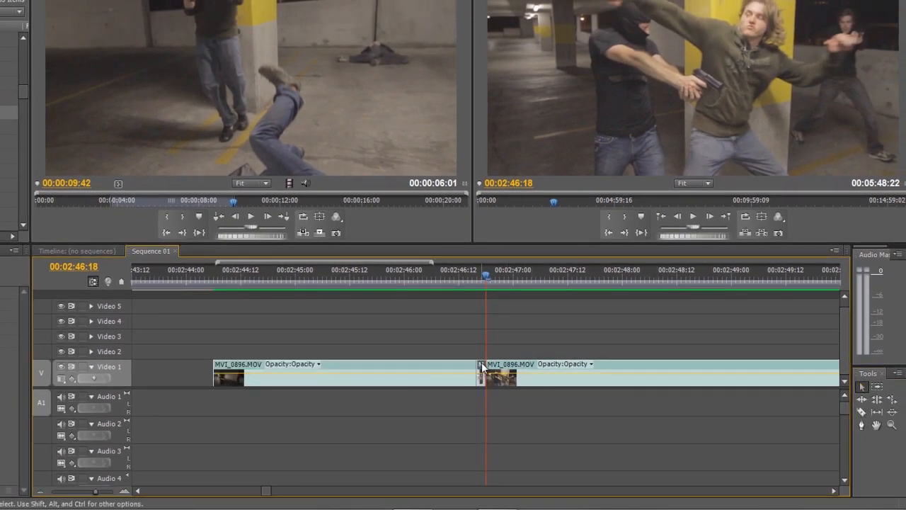
pyautogui.rightClick(481, 366)
pyautogui.click(528, 374)
pyautogui.click(444, 276)
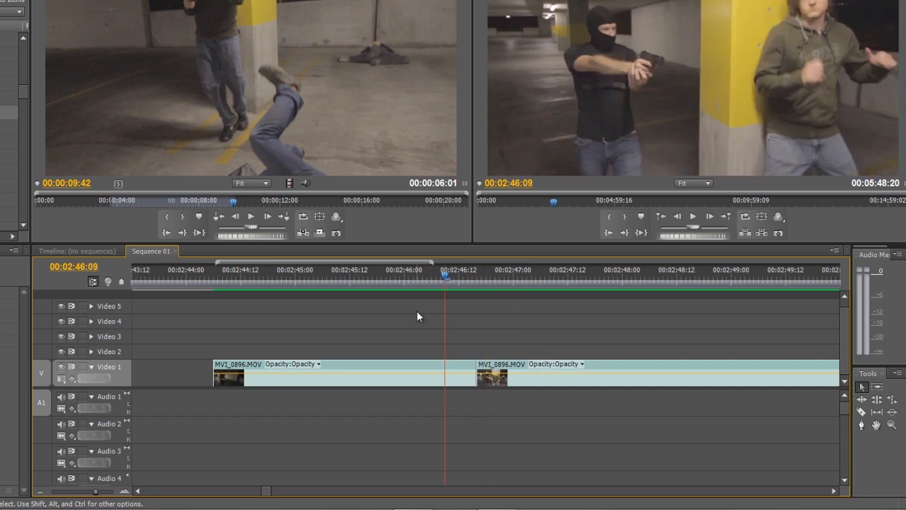
# - Play the join between the two MVI_0896.MOV segments after FETCHED UP.mov repeatedly, from about 00:02:46:10 to 00:02:47:00
pyautogui.press('space')
pyautogui.press('space')
pyautogui.click(449, 272)
pyautogui.press('space')
pyautogui.press('space')
pyautogui.click(449, 276)
pyautogui.press('space')
pyautogui.press('space')
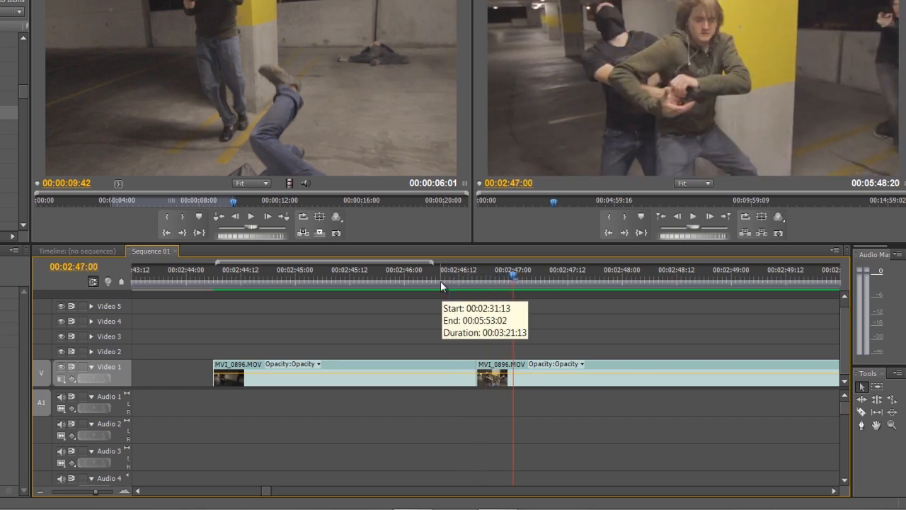
pyautogui.click(432, 276)
pyautogui.press('space')
pyautogui.click(444, 274)
pyautogui.press('space')
pyautogui.press('space')
pyautogui.click(443, 276)
pyautogui.press('space')
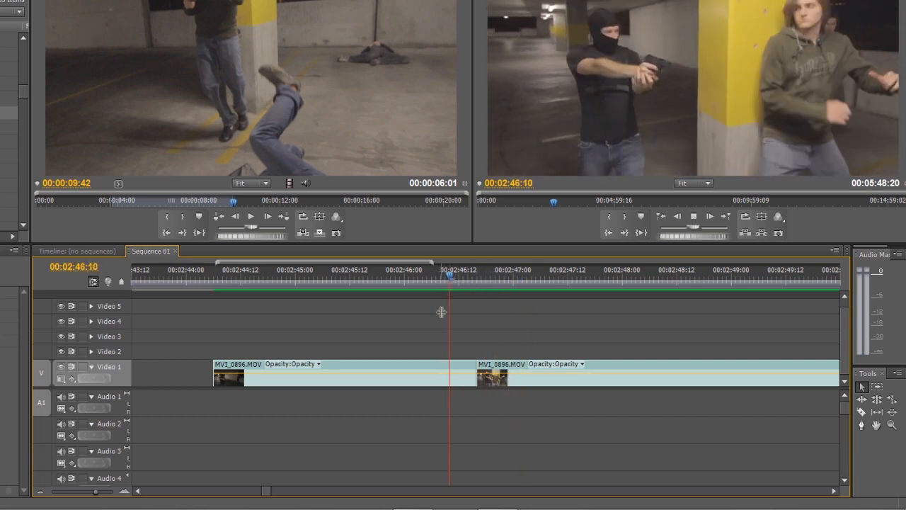
pyautogui.press('space')
pyautogui.click(453, 276)
pyautogui.press('space')
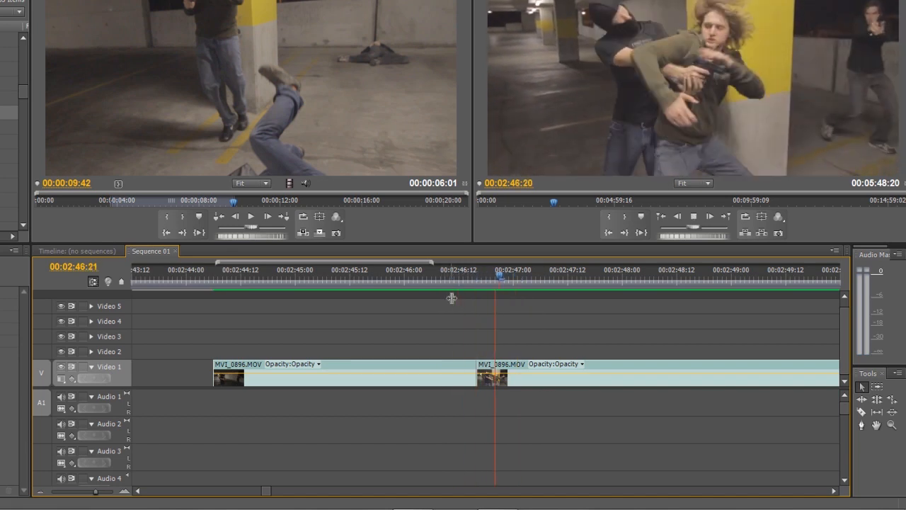
pyautogui.press('space')
pyautogui.click(440, 274)
pyautogui.press('space')
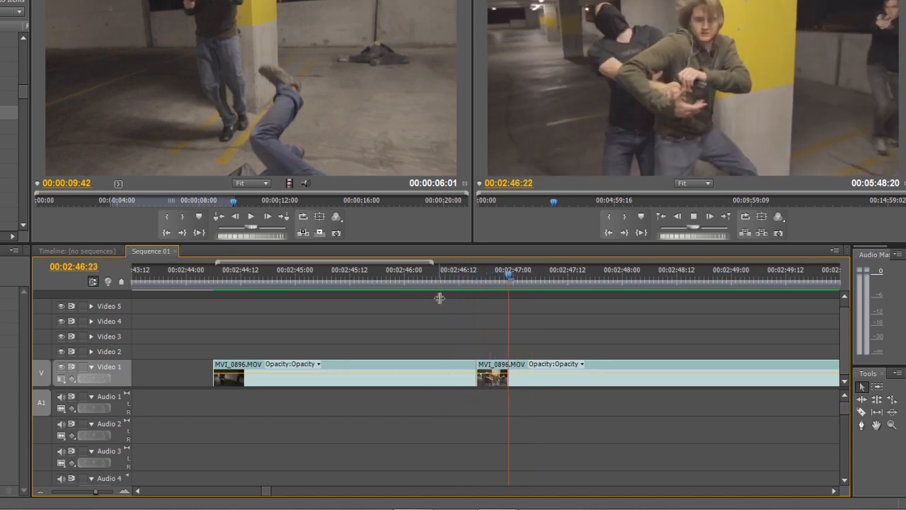
pyautogui.press('space')
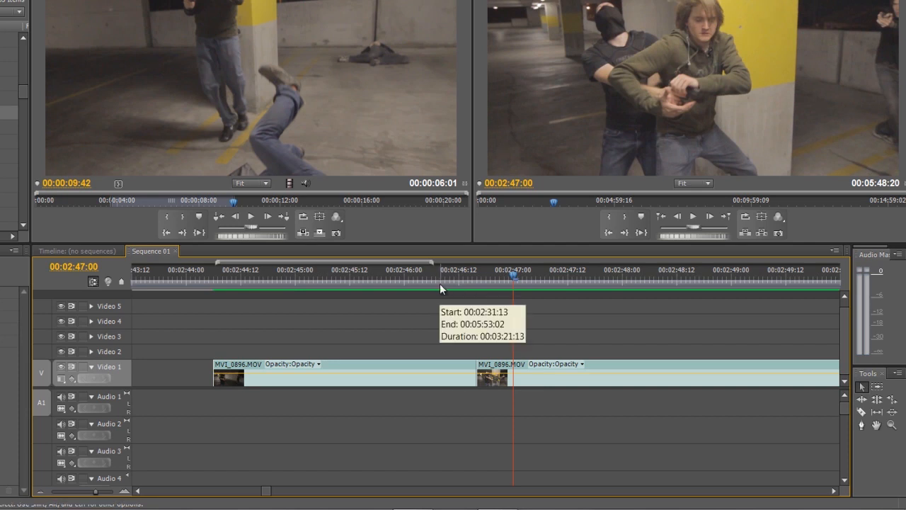
pyautogui.click(438, 277)
pyautogui.press('space')
pyautogui.press('space')
pyautogui.click(449, 279)
pyautogui.press('space')
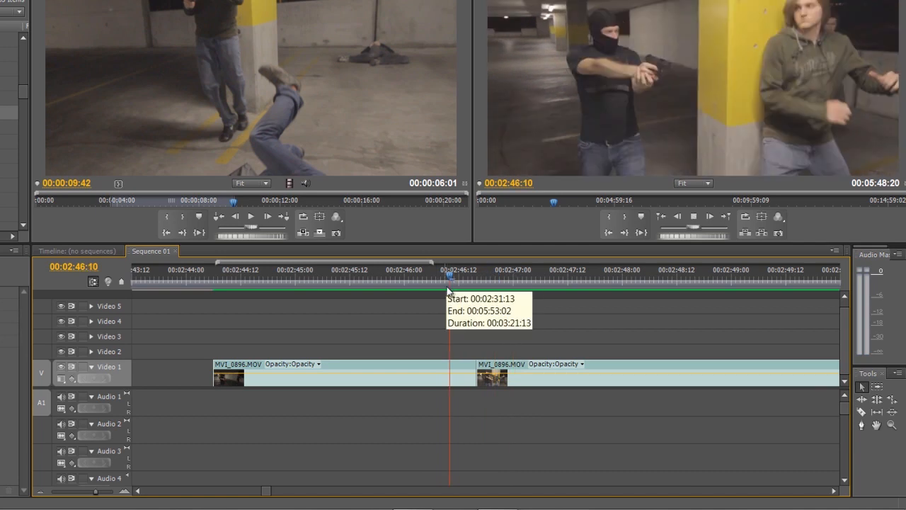
pyautogui.press('space')
pyautogui.click(449, 278)
pyautogui.press('space')
pyautogui.press('space')
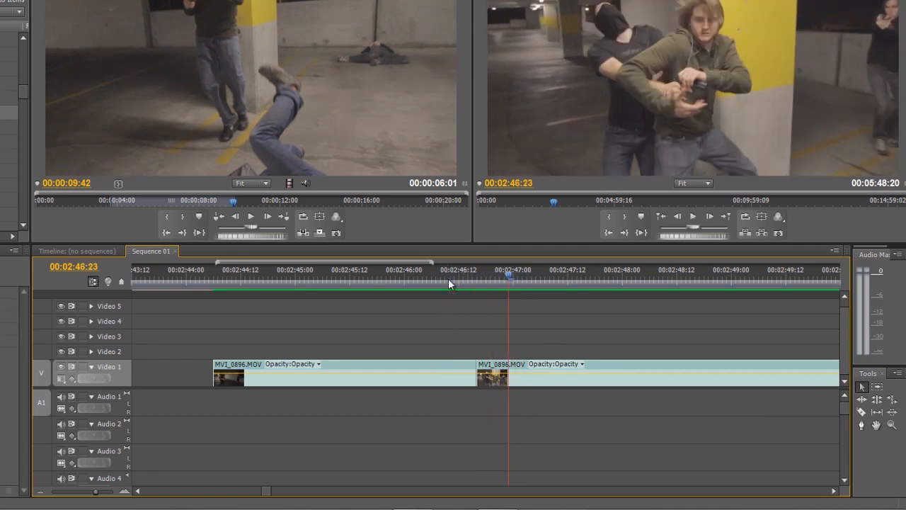
pyautogui.click(448, 279)
pyautogui.press('space')
pyautogui.press('space')
pyautogui.click(449, 278)
pyautogui.press('space')
pyautogui.press('space')
pyautogui.click(448, 279)
pyautogui.press('space')
pyautogui.press('space')
# - Examine the short MVI_0896.MOV segments before FETCHED UP.mov frame by frame around 00:02:33:20 to 00:02:33:22
pyautogui.click(41, 490)
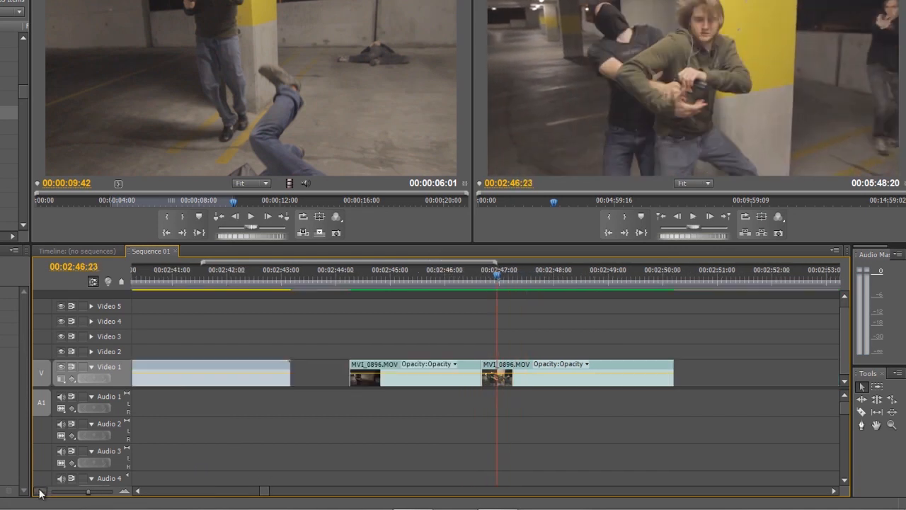
pyautogui.moveTo(264, 494); pyautogui.dragTo(259, 491)
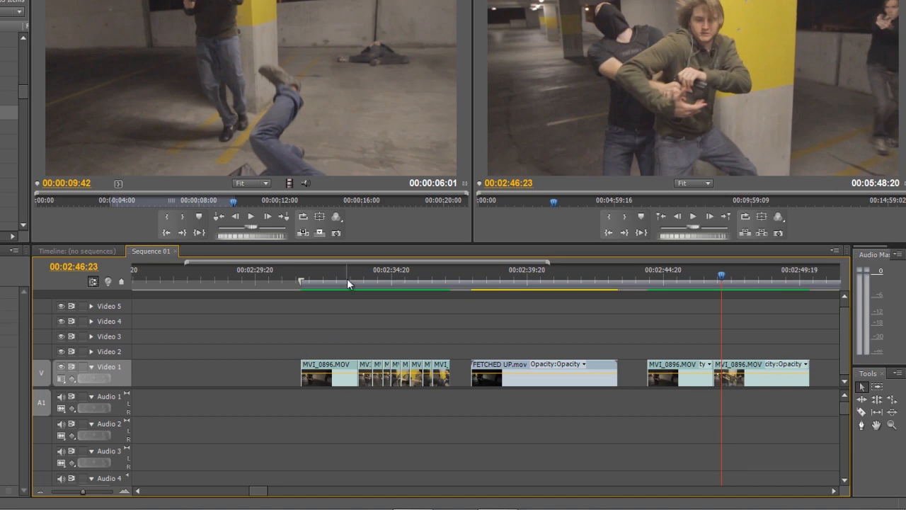
pyautogui.moveTo(344, 276); pyautogui.dragTo(368, 276)
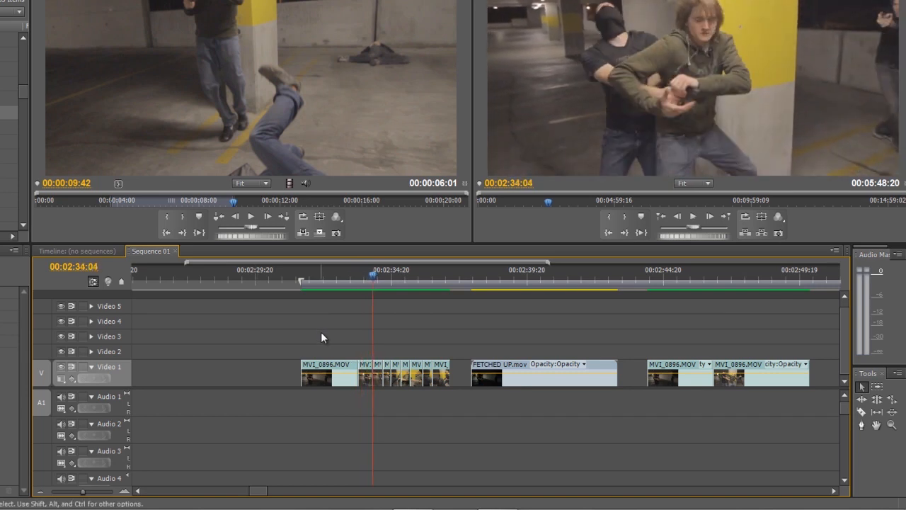
pyautogui.press('Left')
pyautogui.press('Left')
pyautogui.press('Left')
pyautogui.press('Left')
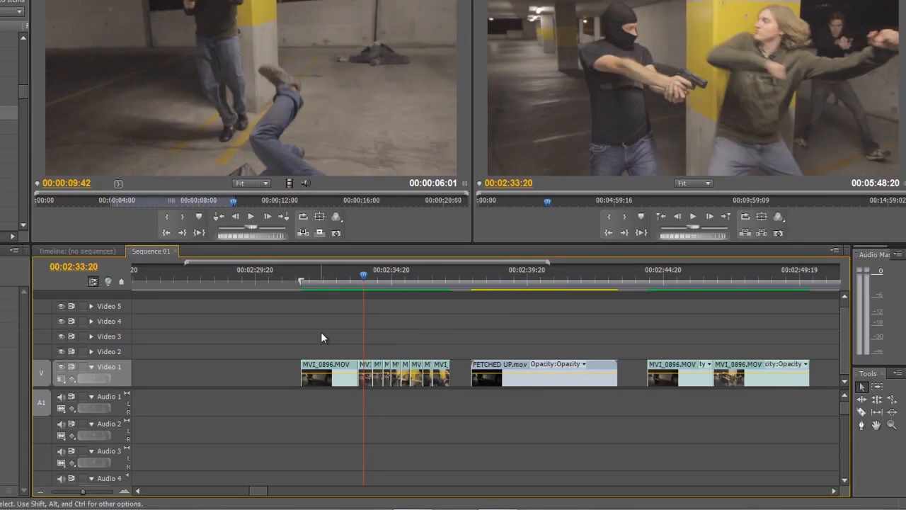
pyautogui.press('Left')
pyautogui.press('Left')
pyautogui.press('Right')
pyautogui.press('Right')
pyautogui.press('Right')
pyautogui.press('Right')
pyautogui.press('Left')
pyautogui.press('Left')
pyautogui.press('Left')
pyautogui.press('Right')
pyautogui.press('Right')
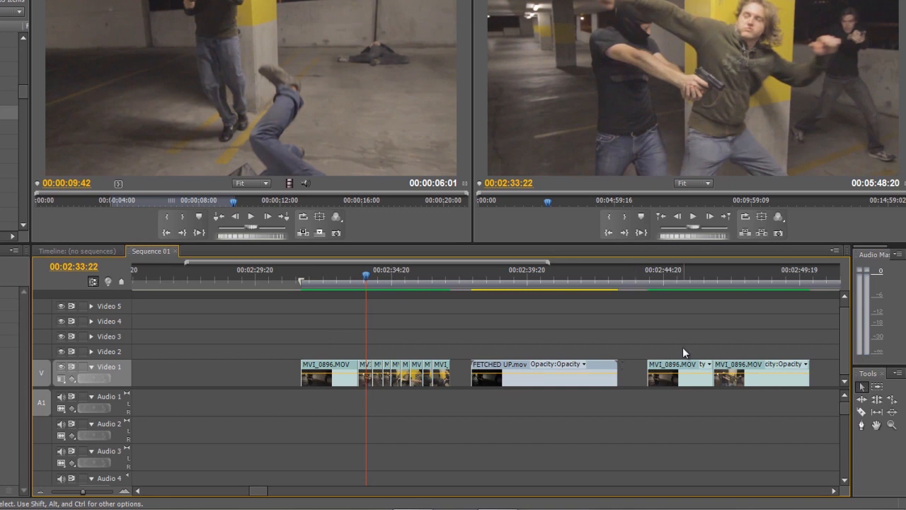
# - Compare frames 00:02:46:15 and 00:02:46:16 across the join after FETCHED UP.mov, and return the playhead to 00:02:33:22
pyautogui.moveTo(703, 282); pyautogui.dragTo(710, 282)
pyautogui.press('Right')
pyautogui.press('Right')
pyautogui.press('Right')
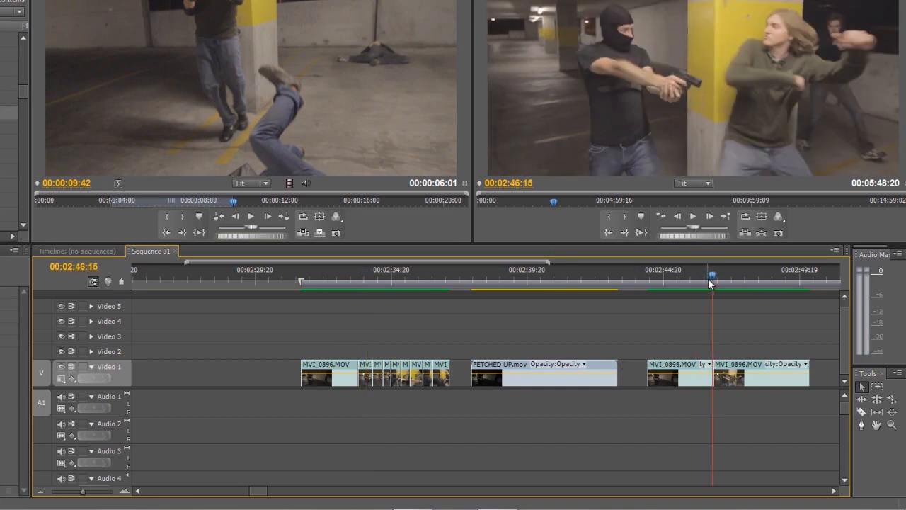
pyautogui.press('Left')
pyautogui.press('Right')
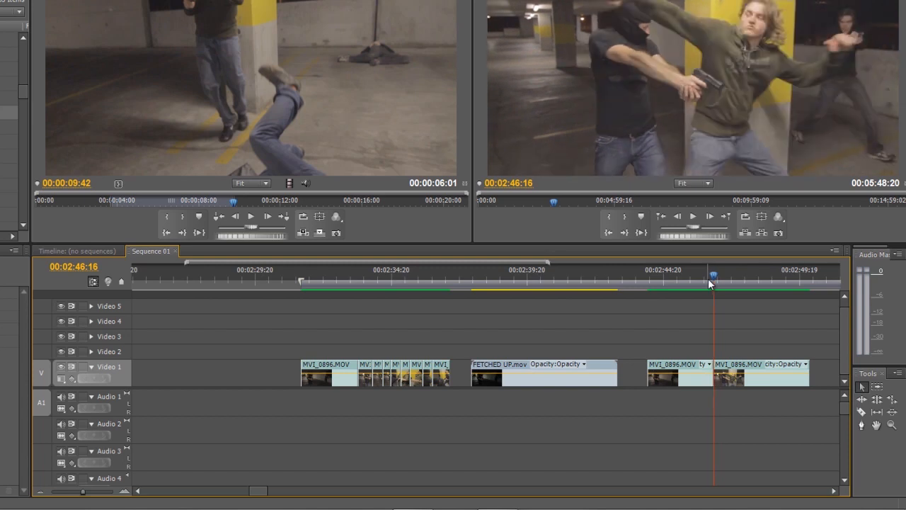
pyautogui.press('Left')
pyautogui.press('Right')
pyautogui.press('Left')
pyautogui.press('Right')
pyautogui.press('Left')
pyautogui.press('Right')
pyautogui.click(353, 281)
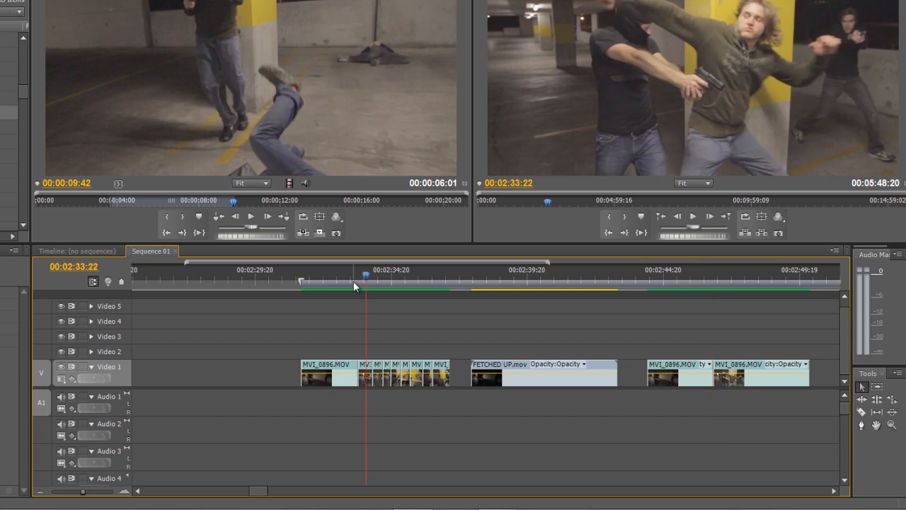